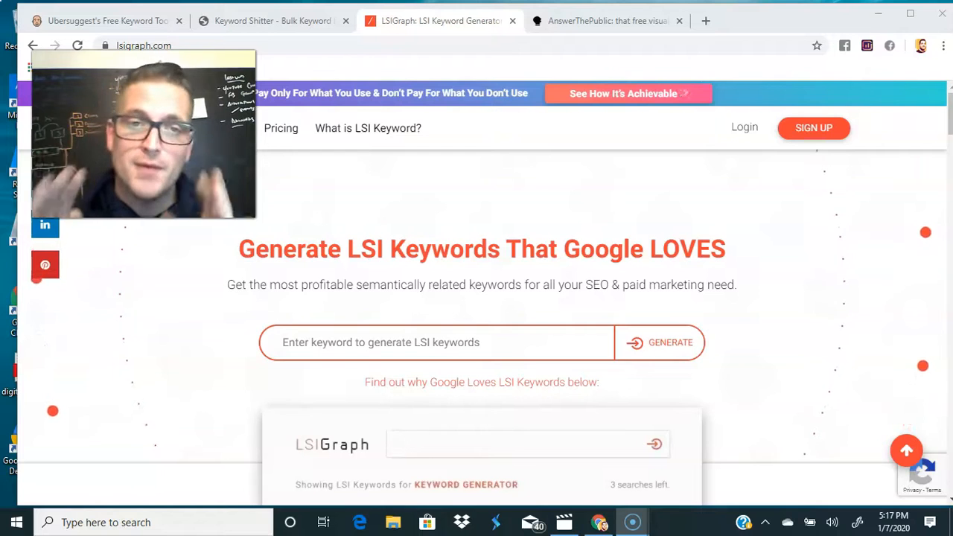
Review the top organic Google results for "what is digital marketing", from the HubSpot article down to Smart Insights.
key(ctrl+Tab)
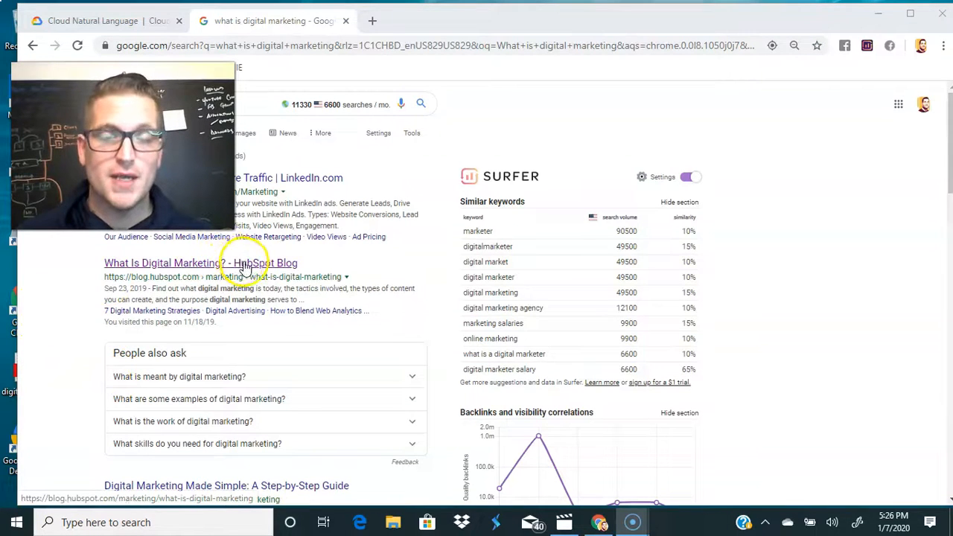
scroll(248, 269, down, 3)
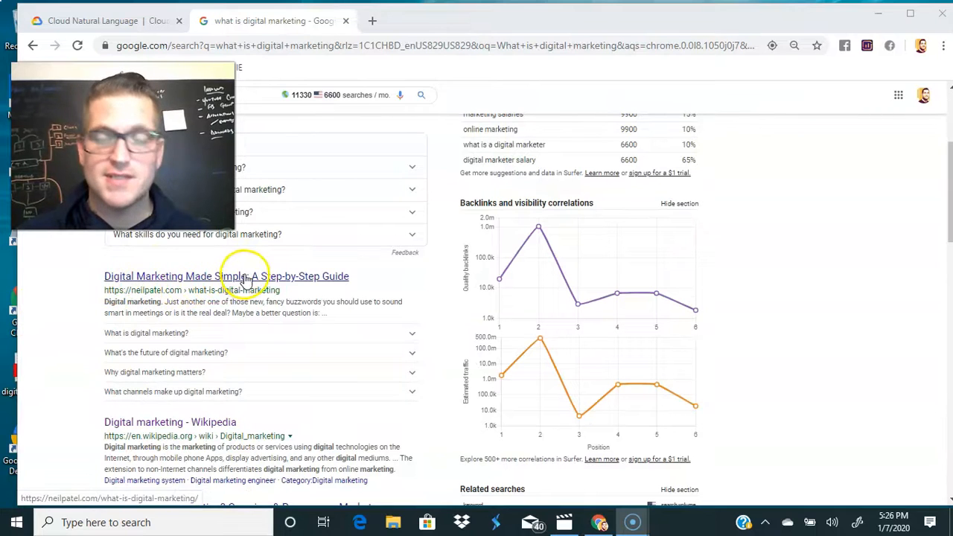
scroll(253, 272, down, 2)
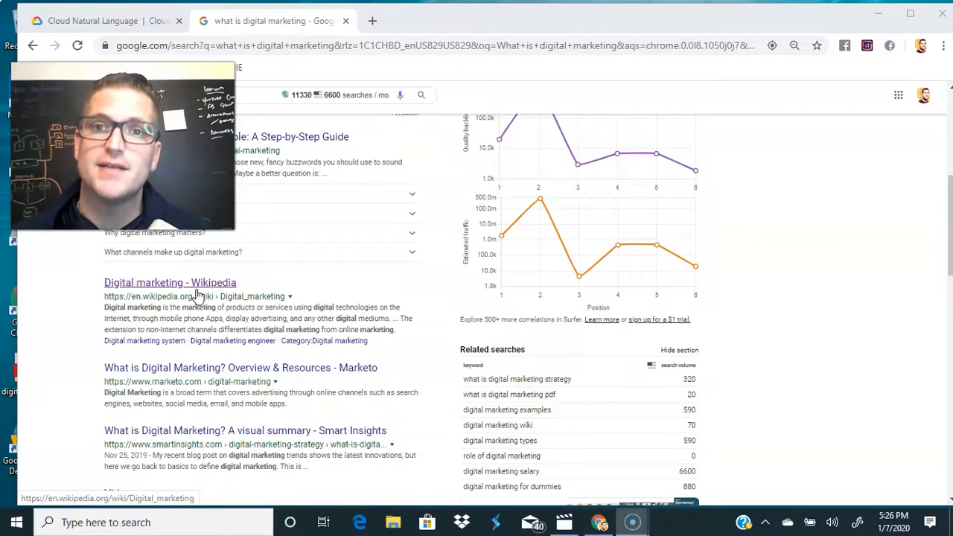
scroll(198, 294, down, 2)
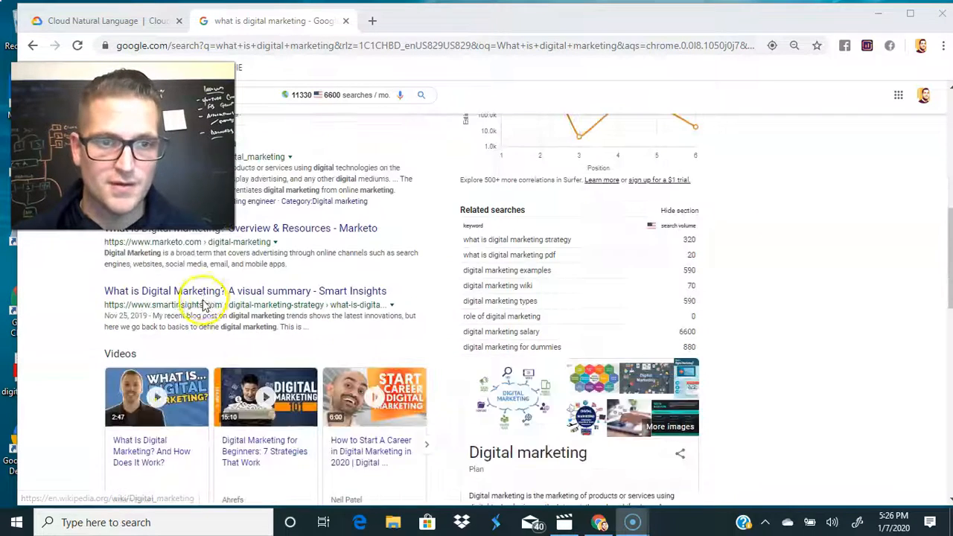
scroll(186, 301, up, 1)
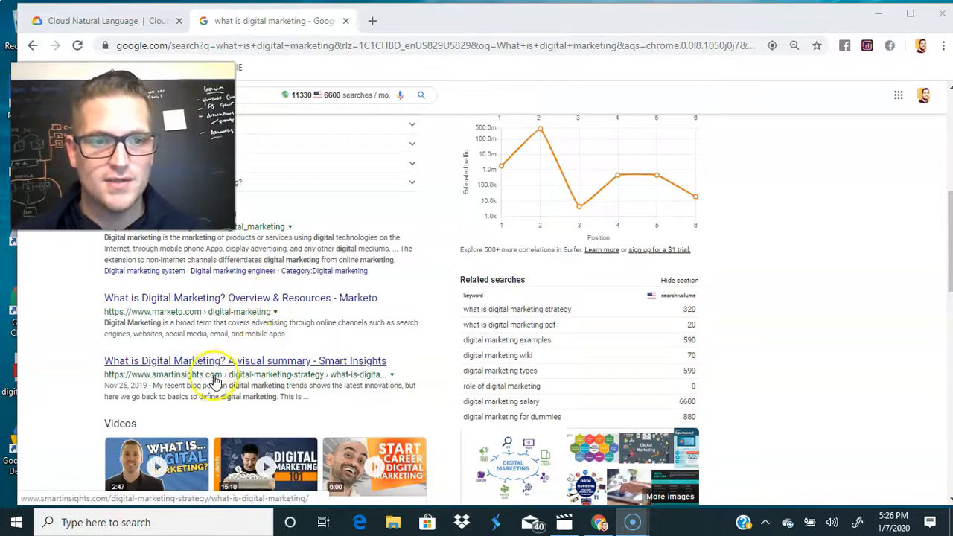
scroll(238, 369, down, 1)
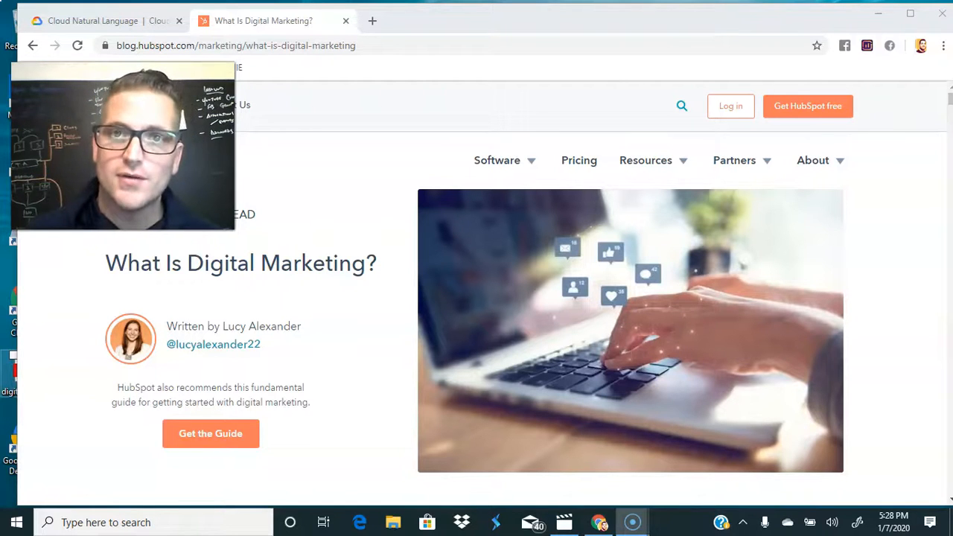
Select and copy the entire text of HubSpot's "What Is Digital Marketing?" article.
key(ctrl+a)
scroll(361, 327, down, 15)
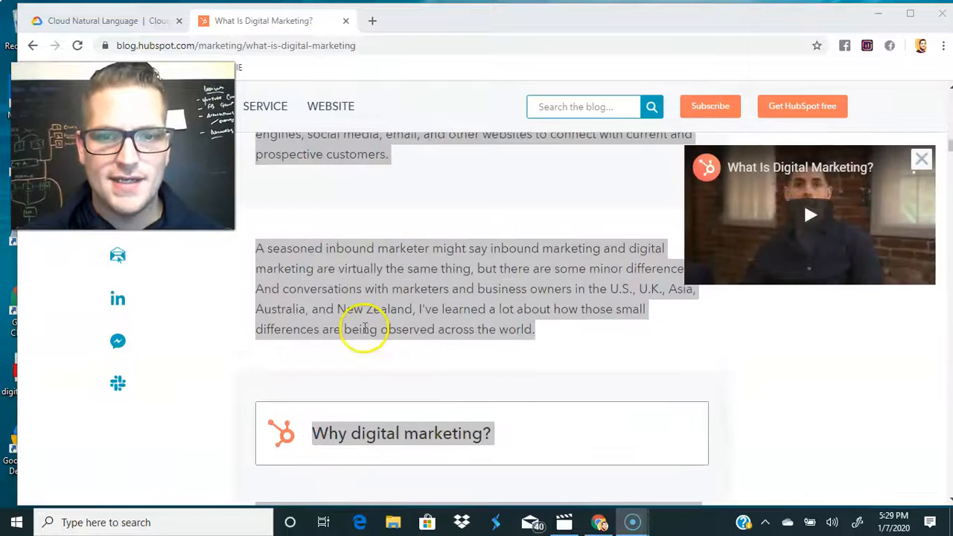
scroll(363, 335, down, 4)
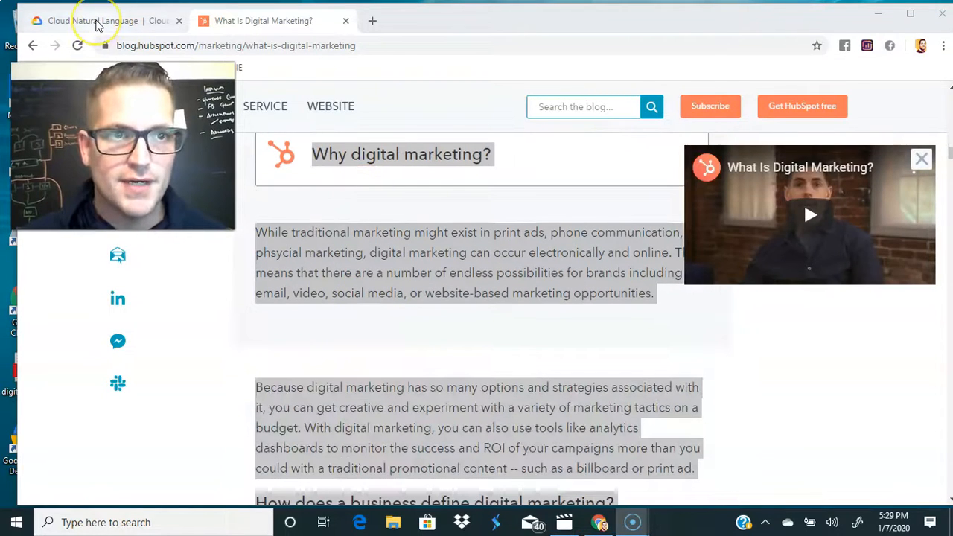
Replace the sample text in Google's Natural Language API demo with the copied article and analyze it, completing the reCAPTCHA check.
click(99, 22)
scroll(469, 357, down, 9)
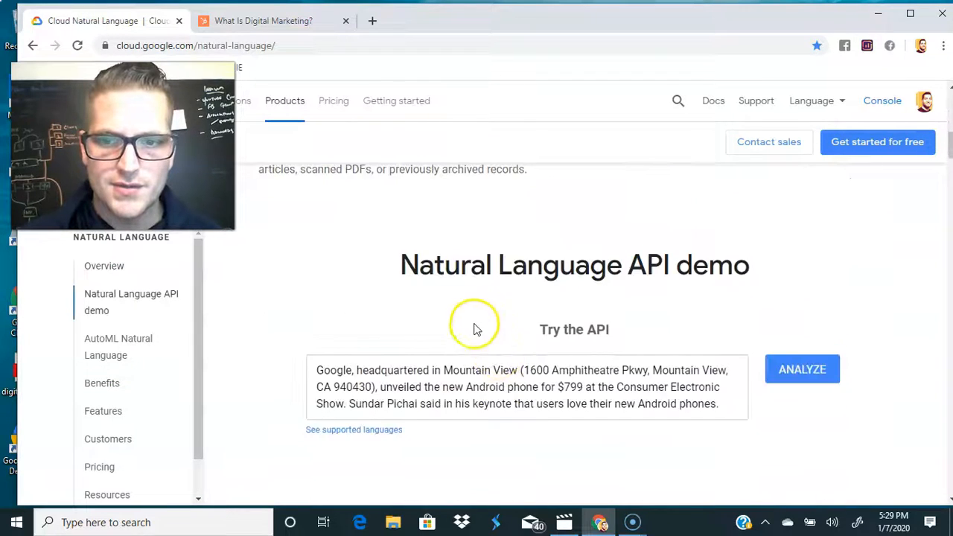
scroll(483, 338, down, 2)
drag(731, 272, 6, 188)
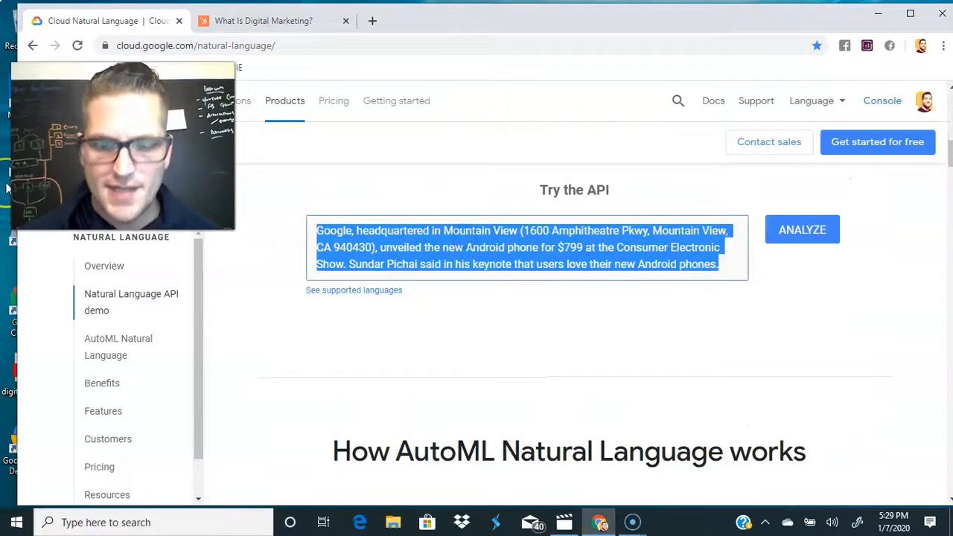
key(BackSpace)
key(ctrl+v)
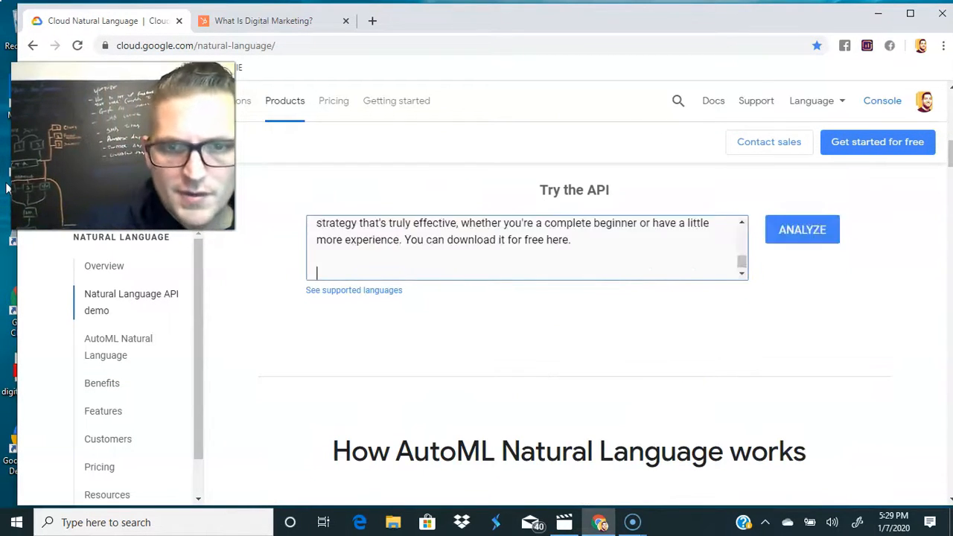
click(234, 229)
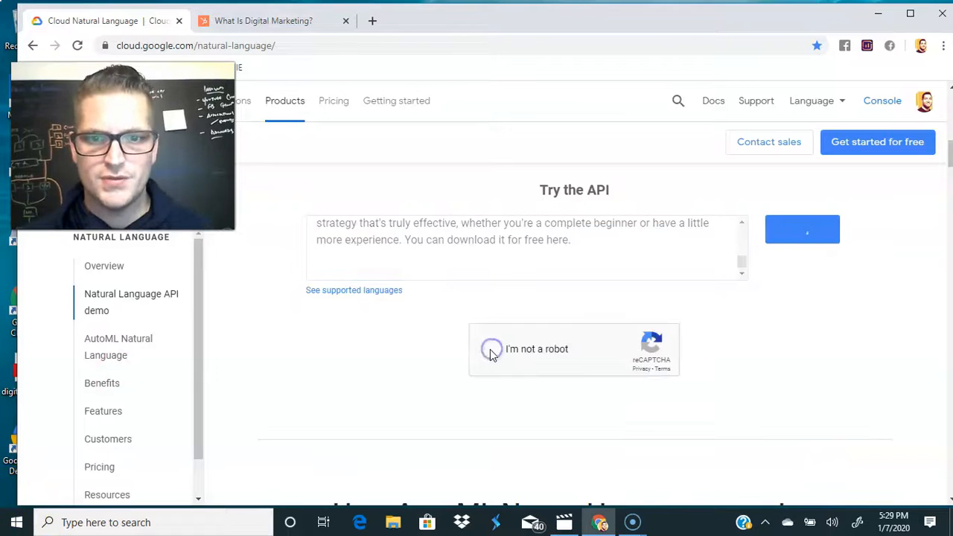
click(488, 349)
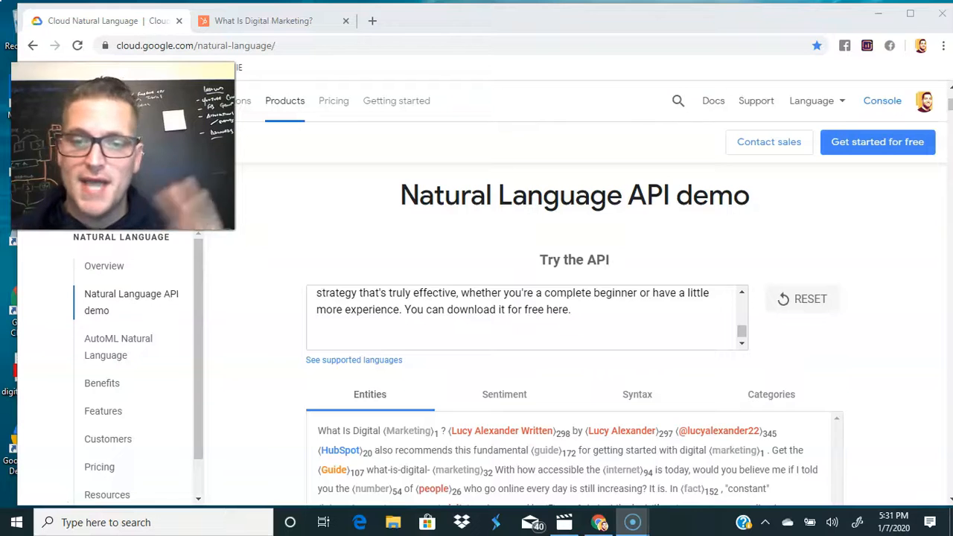
Examine the analyzed article text in the Entities results, reading which words and phrases are tagged as entities throughout.
scroll(829, 260, down, 1)
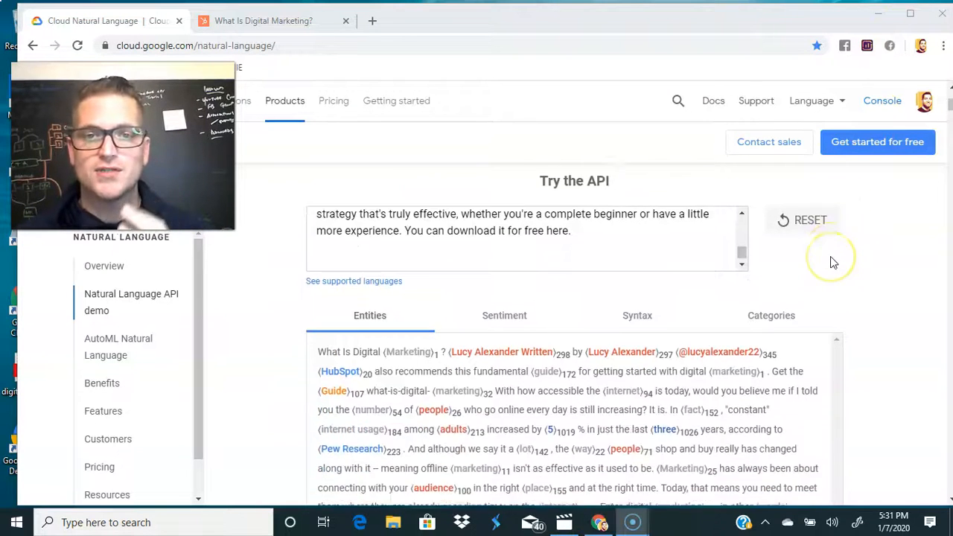
scroll(830, 256, down, 2)
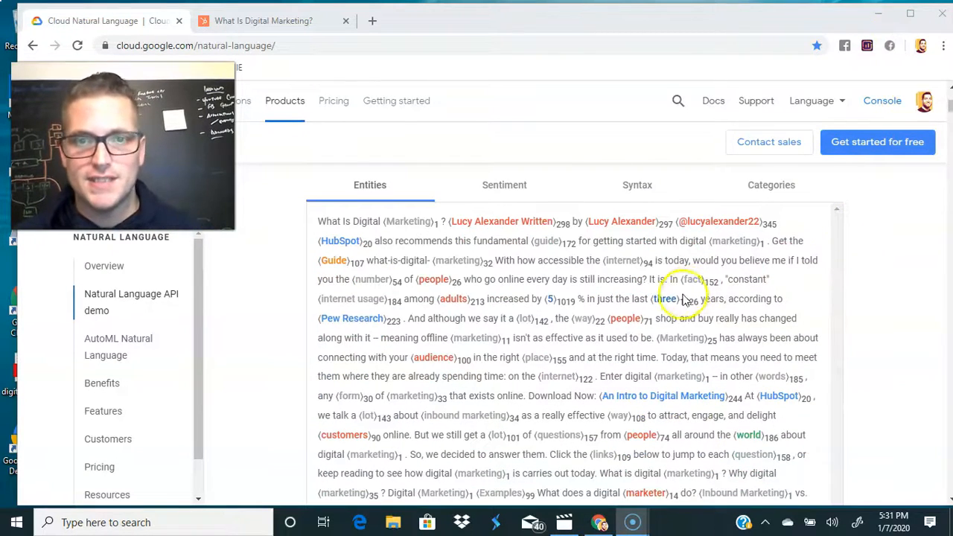
scroll(606, 289, down, 1)
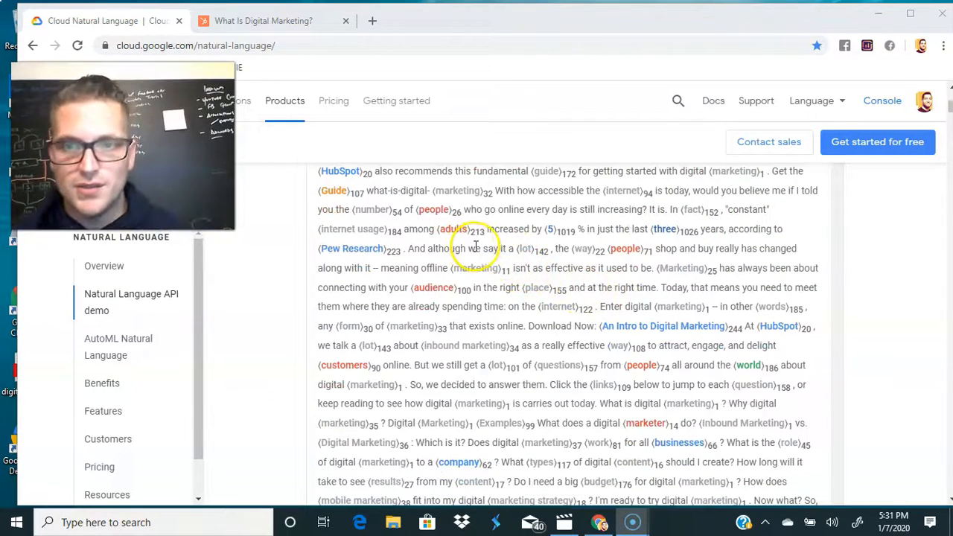
scroll(484, 246, down, 2)
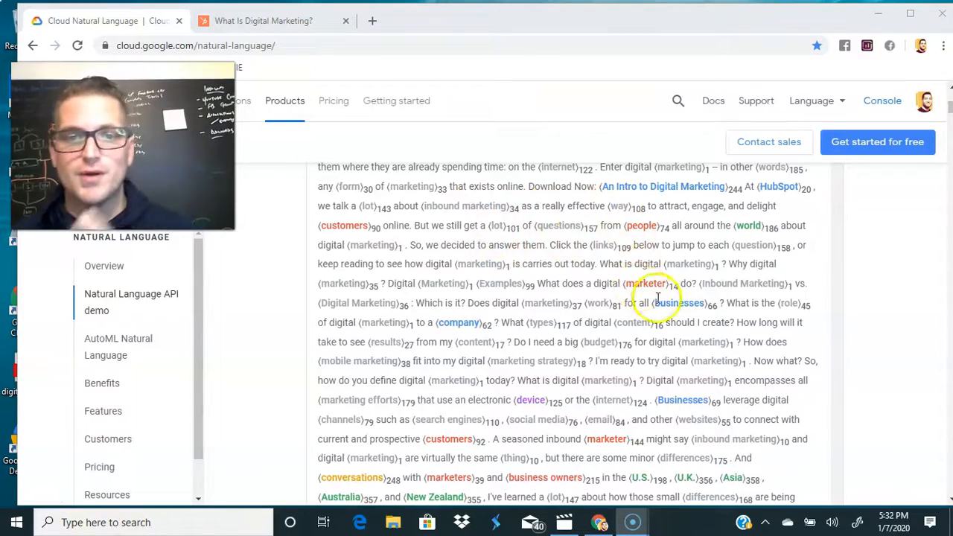
scroll(532, 344, down, 3)
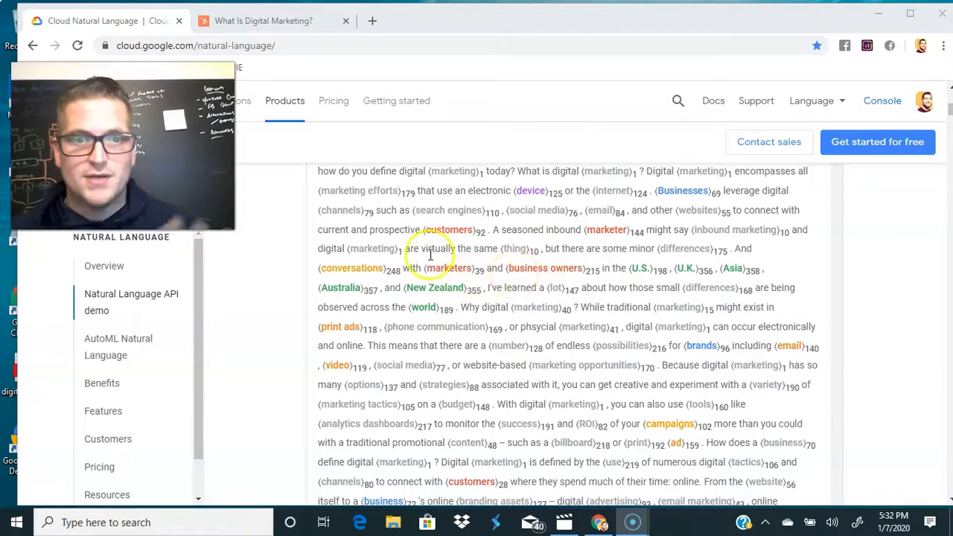
scroll(487, 339, down, 2)
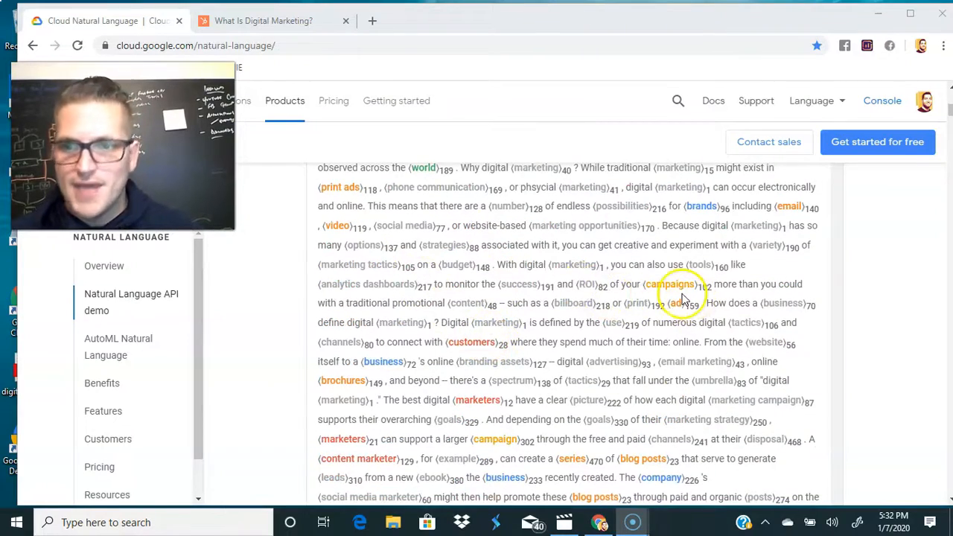
scroll(570, 300, down, 2)
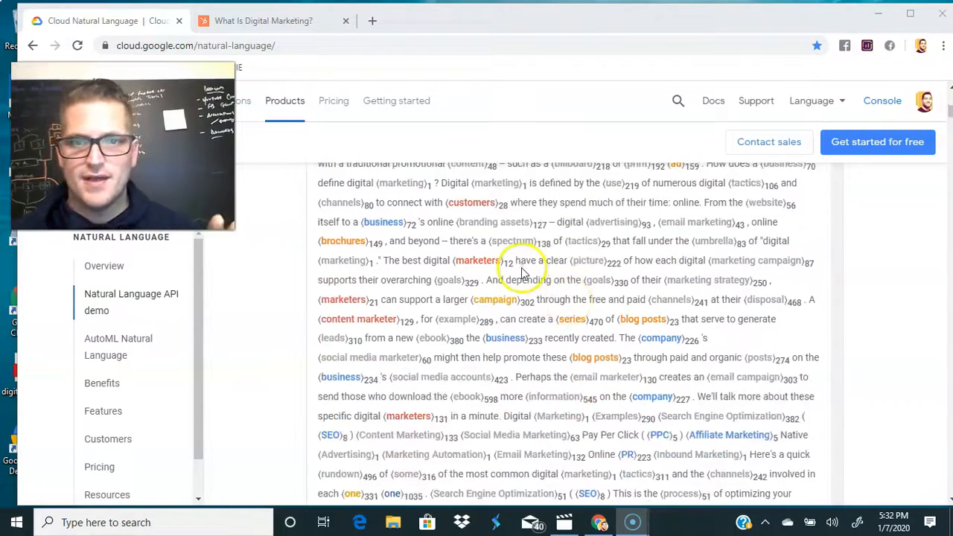
scroll(525, 272, down, 1)
scroll(529, 260, down, 1)
scroll(543, 253, down, 1)
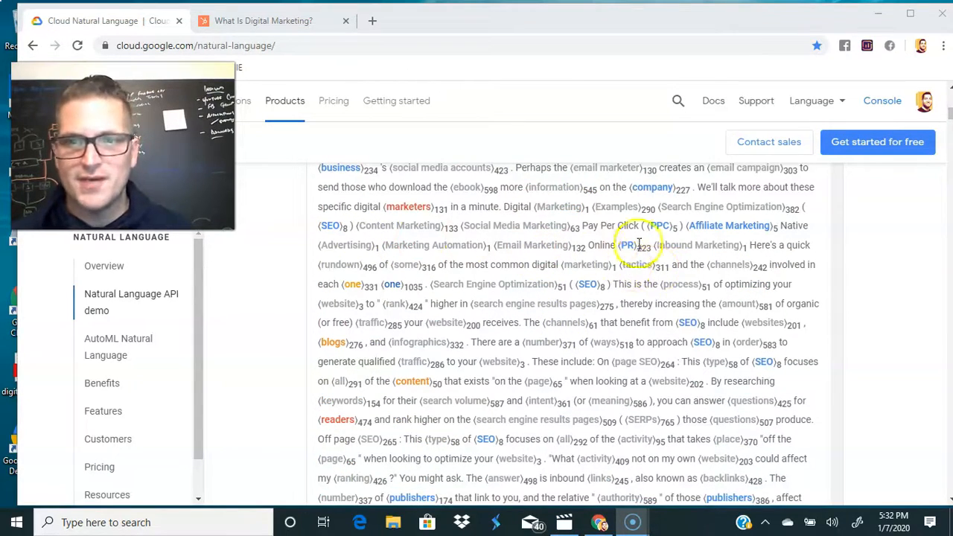
scroll(372, 340, down, 3)
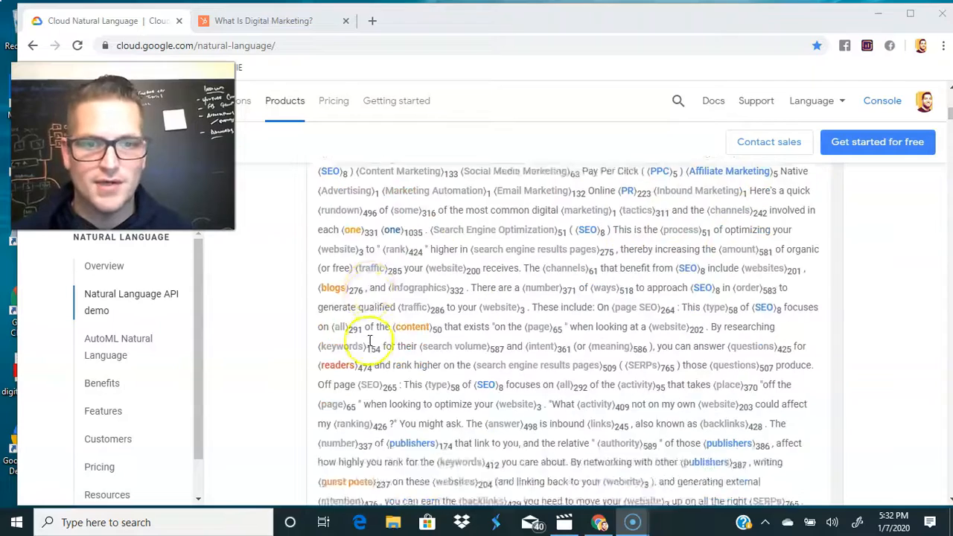
scroll(369, 341, down, 2)
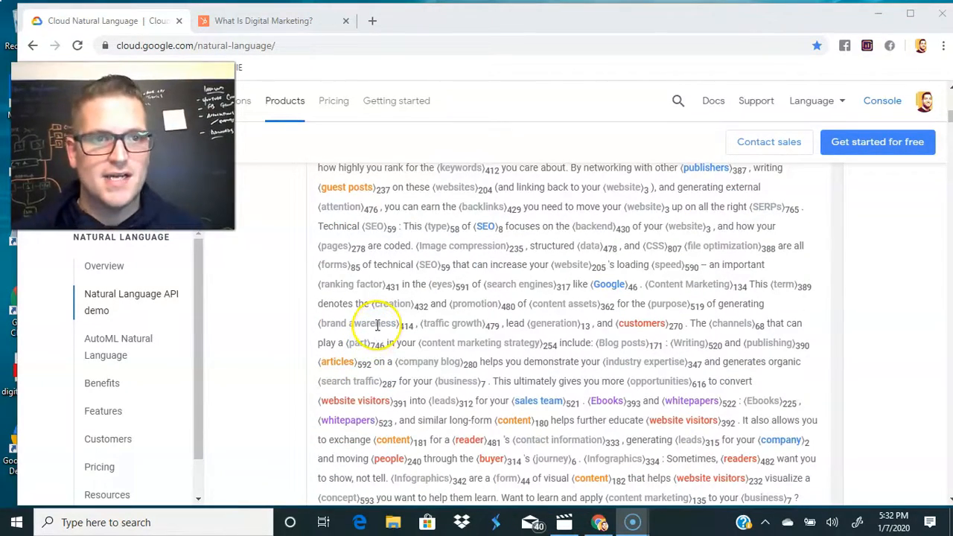
scroll(378, 325, down, 12)
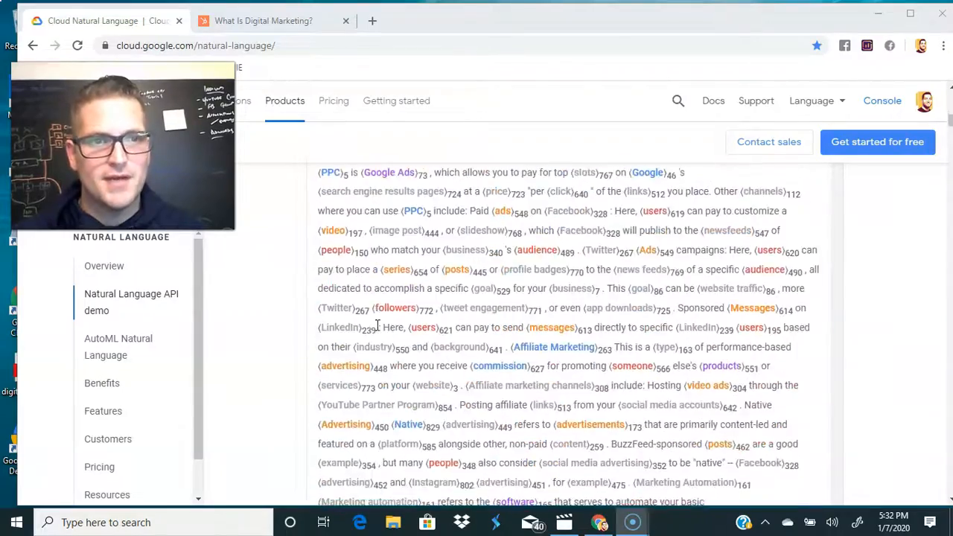
scroll(377, 325, down, 12)
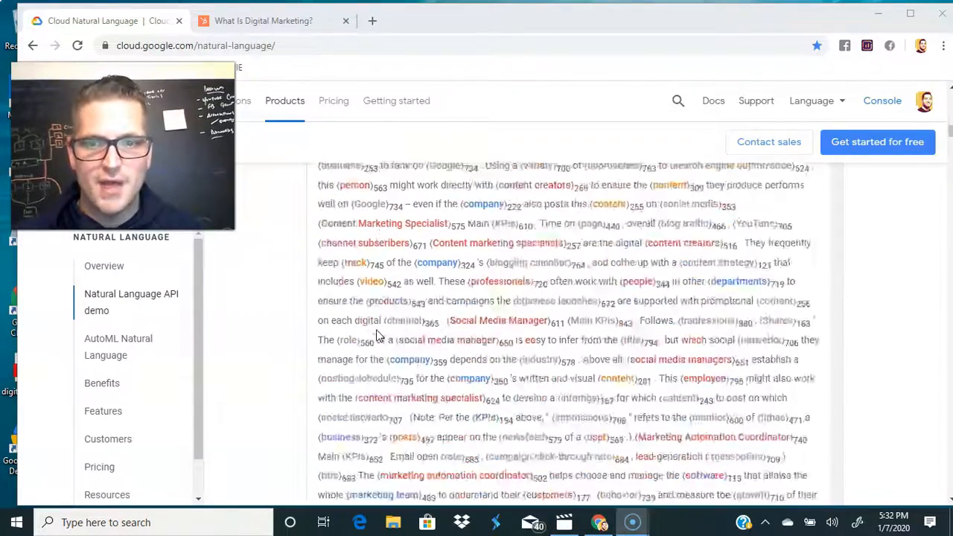
scroll(378, 334, down, 12)
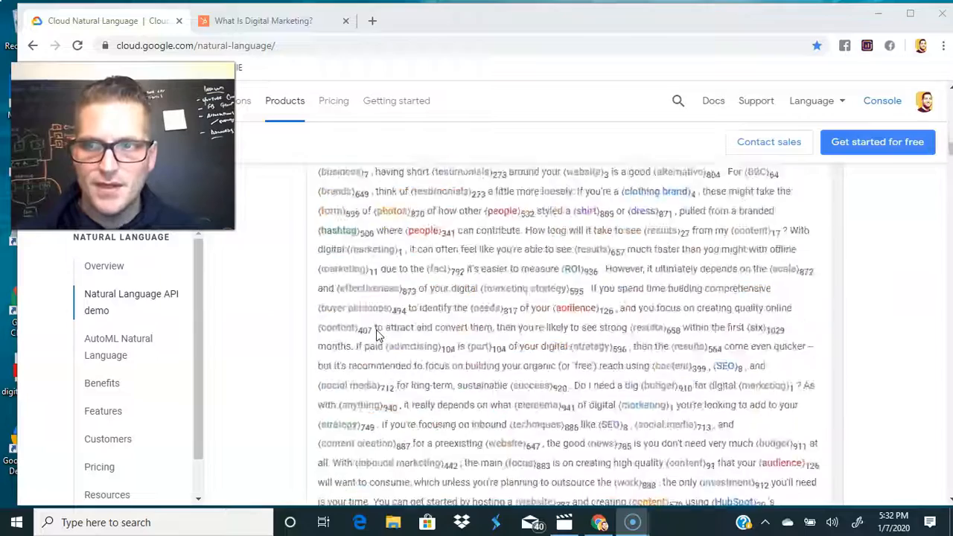
Examine the ranked entity cards below the analyzed text, comparing their categories, salience scores and Wikipedia links down to about entity 26.
scroll(377, 328, down, 4)
scroll(377, 325, up, 13)
scroll(377, 325, down, 4)
scroll(378, 324, down, 1)
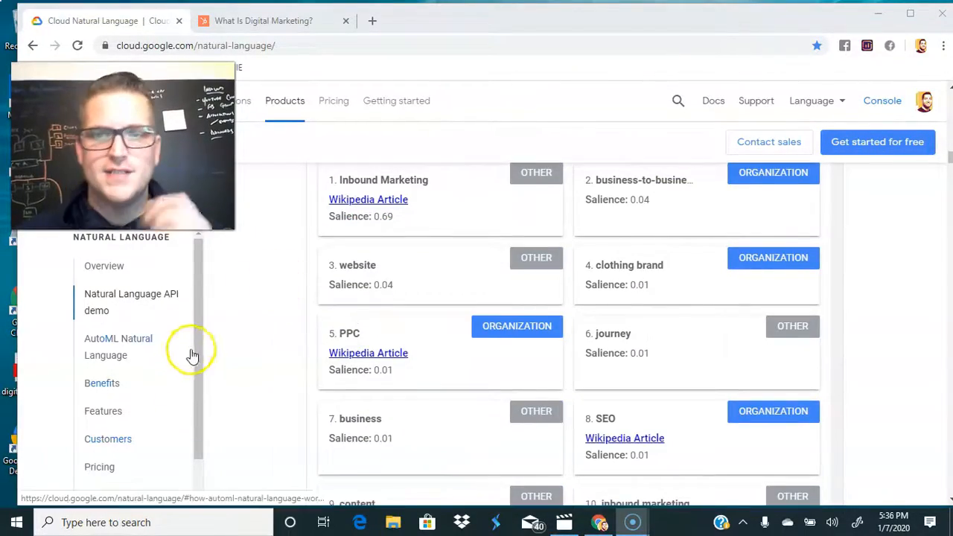
scroll(185, 357, up, 1)
scroll(182, 357, down, 1)
scroll(206, 346, down, 1)
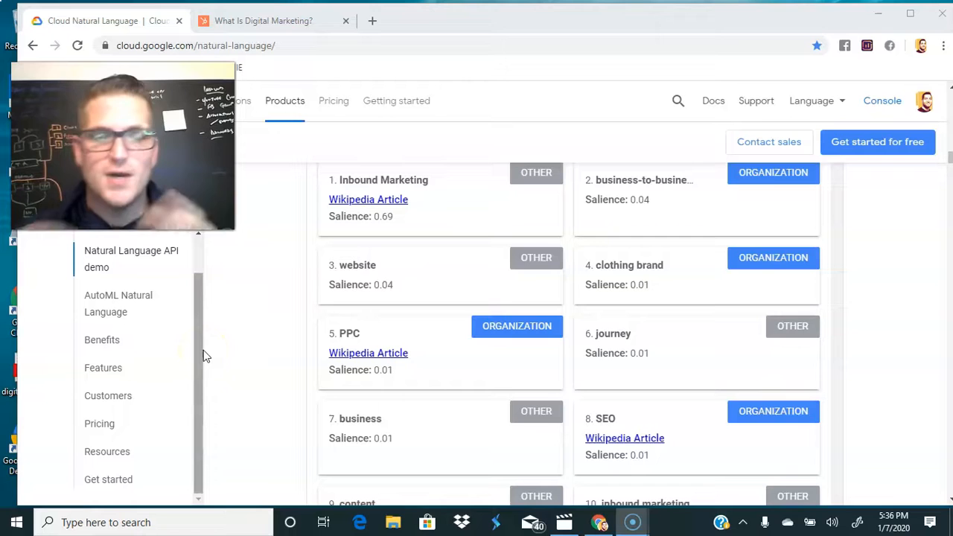
scroll(478, 255, down, 1)
scroll(479, 255, up, 1)
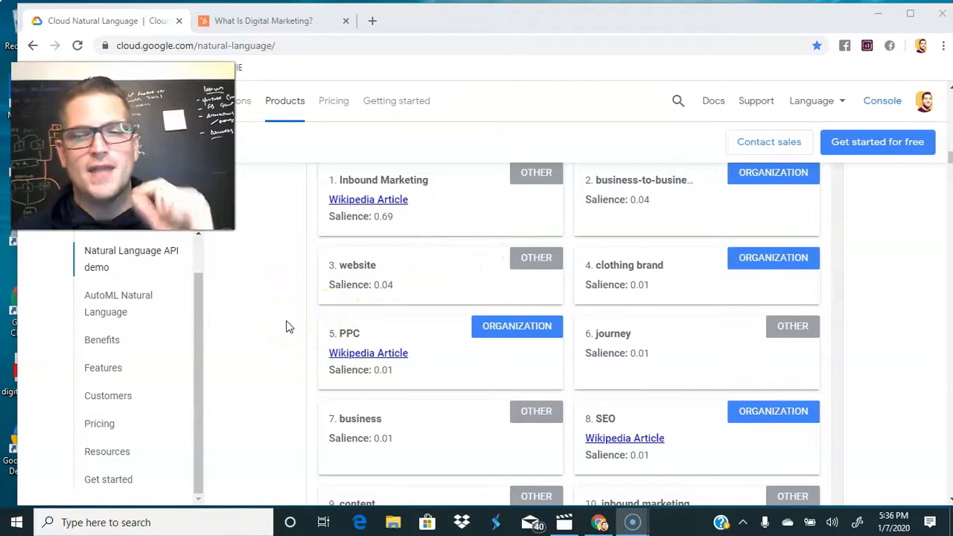
scroll(288, 328, down, 2)
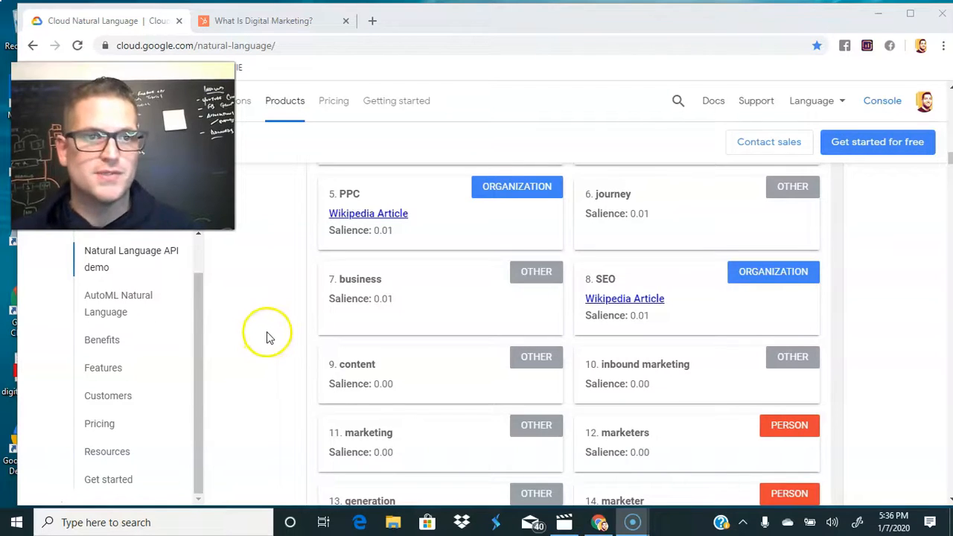
scroll(268, 340, down, 2)
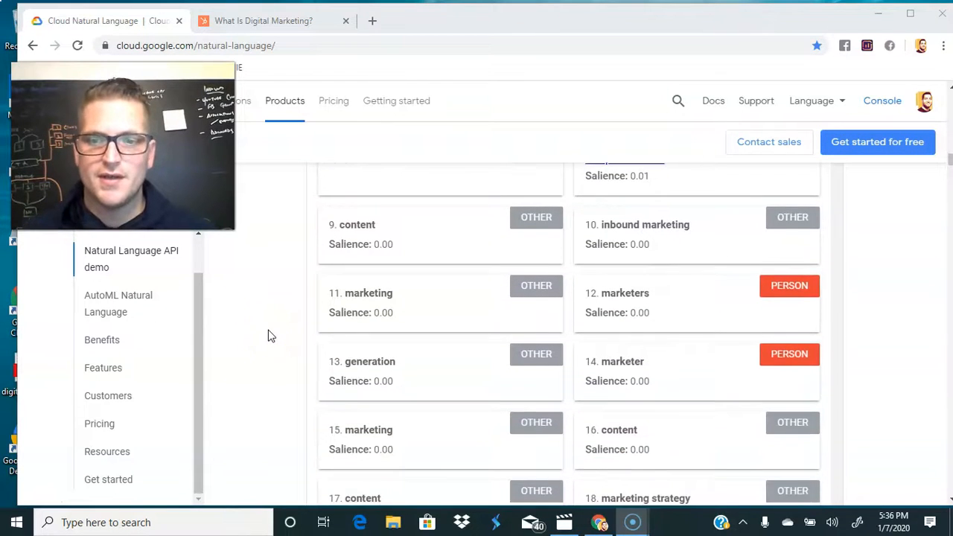
scroll(270, 337, down, 3)
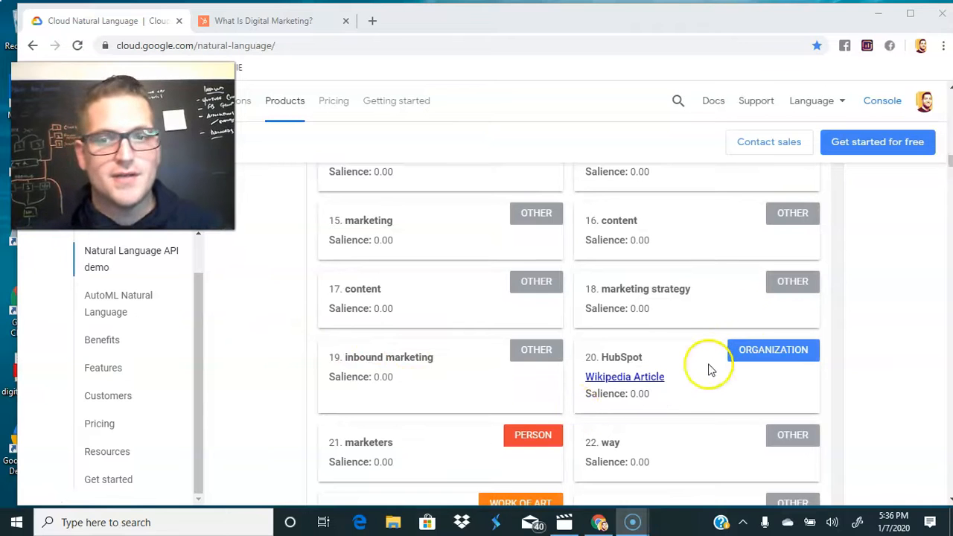
scroll(692, 380, down, 1)
scroll(692, 377, down, 1)
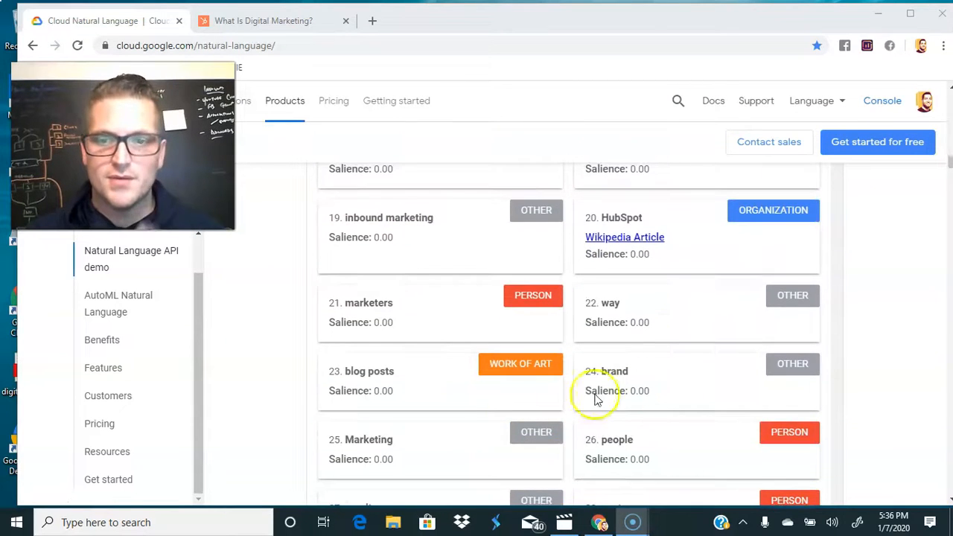